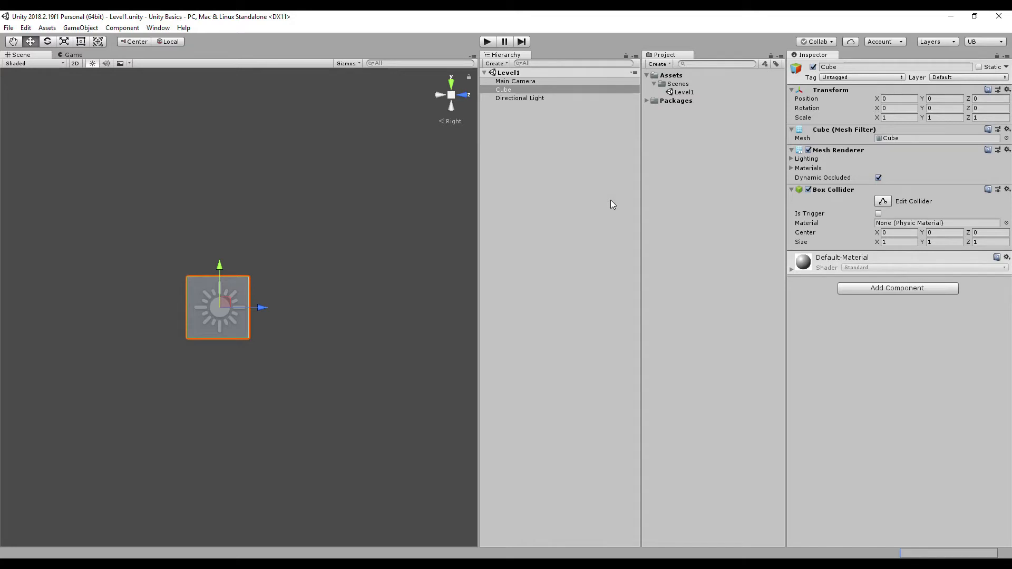
# Toggle the Cube's Mesh Renderer off and on to compare, and leave it disabled so only the collider outline is drawn.
pyautogui.click(511, 91)
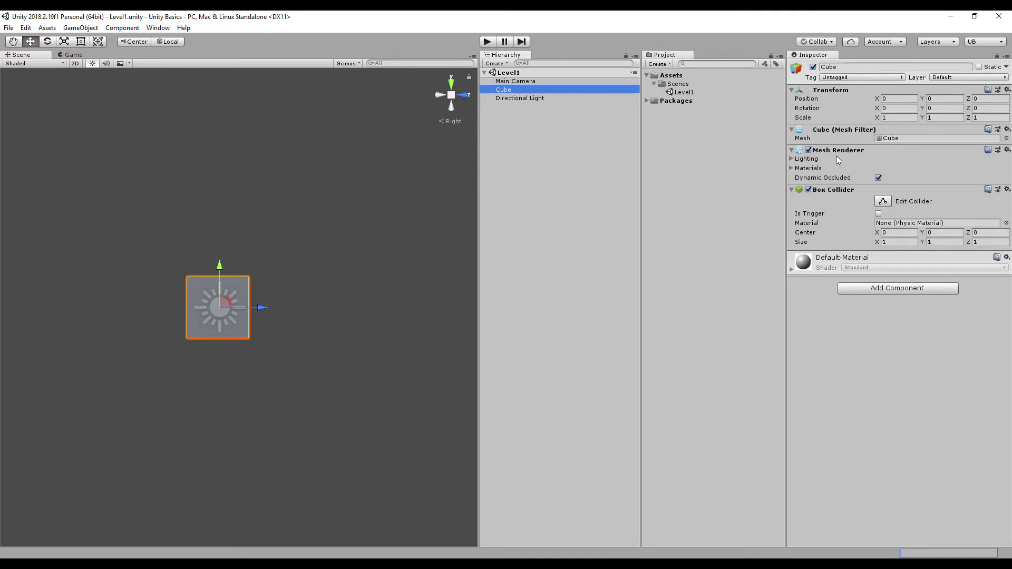
pyautogui.click(808, 150)
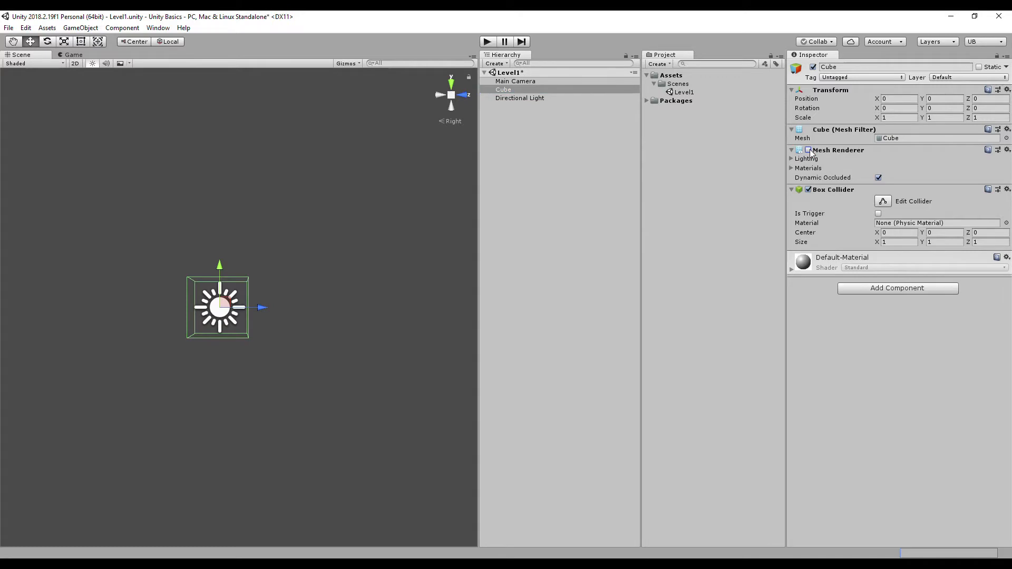
pyautogui.click(809, 150)
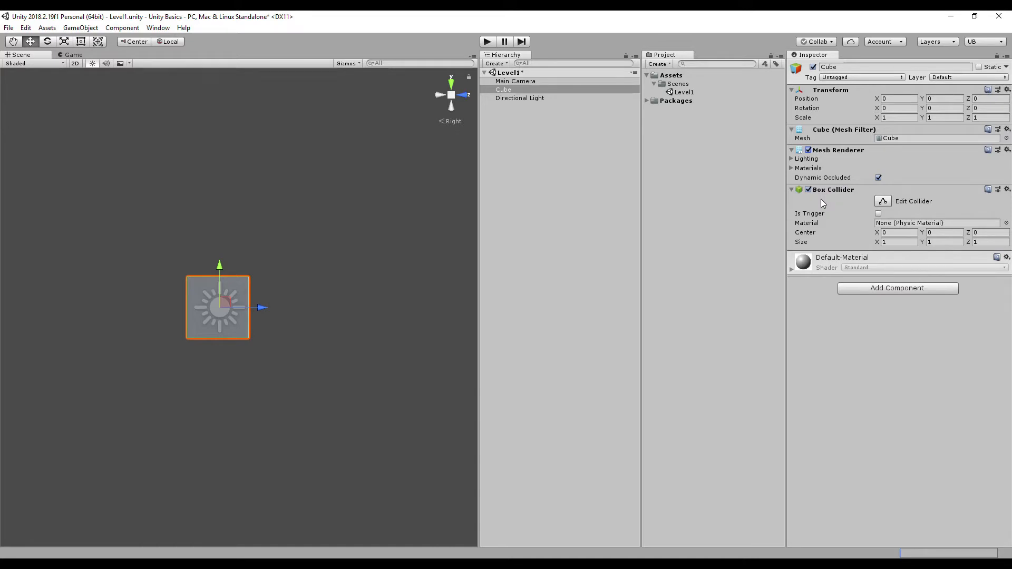
pyautogui.click(808, 149)
pyautogui.keyDown('alt'); pyautogui.moveTo(388, 280); pyautogui.dragTo(236, 361); pyautogui.keyUp('alt')
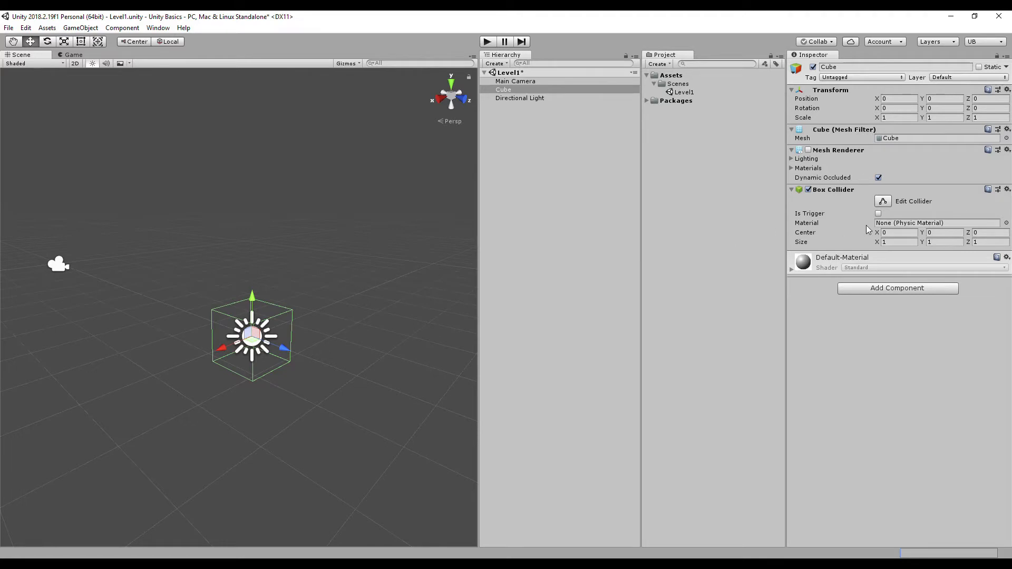
# Switch the Box Collider's Is Trigger option on and back off, and re-enable the Cube's Mesh Renderer.
pyautogui.click(879, 214)
pyautogui.click(879, 214)
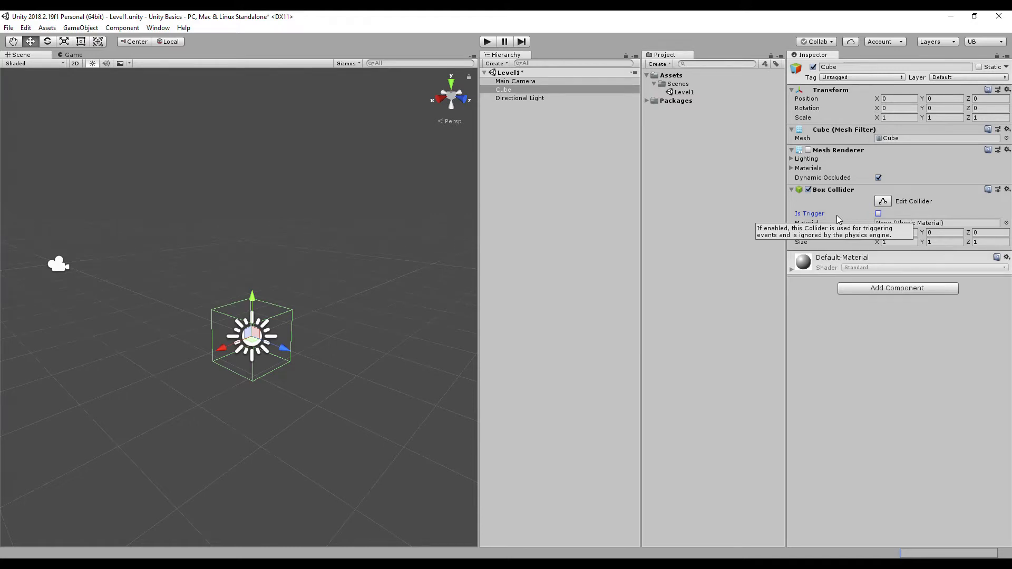
pyautogui.click(807, 151)
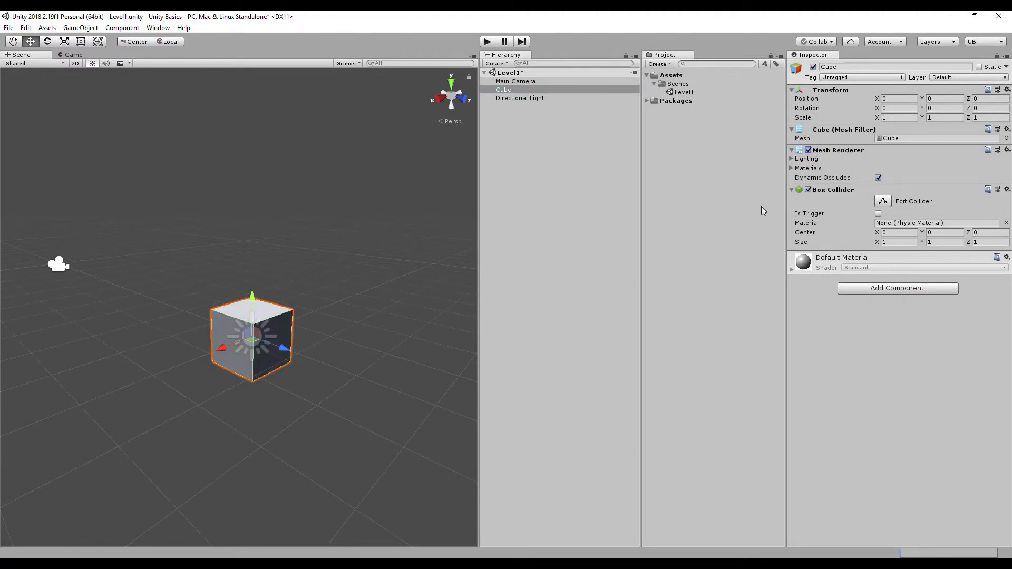
# Turn the Directional Light's Light component off and back on, and inspect the Main Camera's components.
pyautogui.click(539, 100)
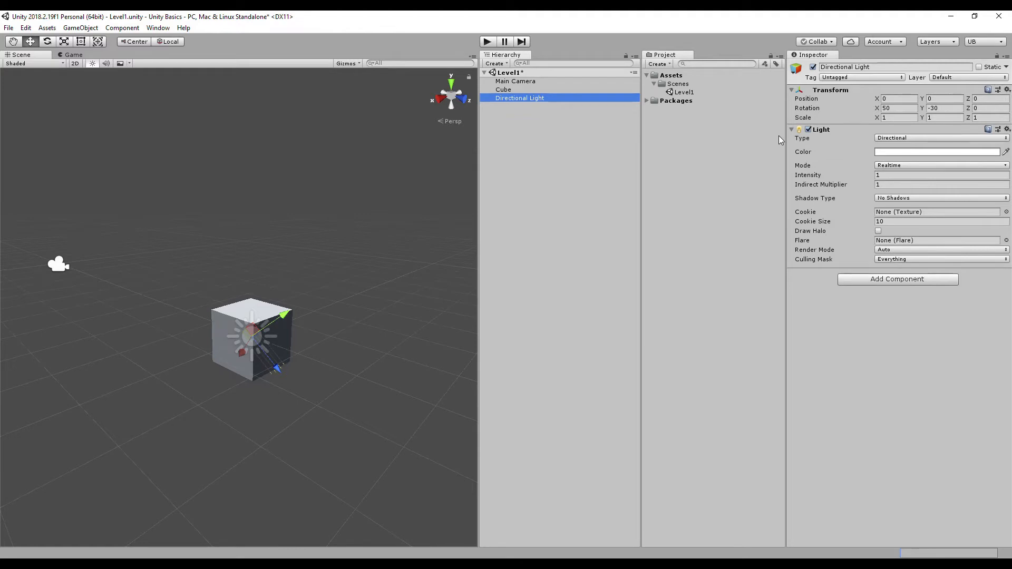
pyautogui.click(808, 130)
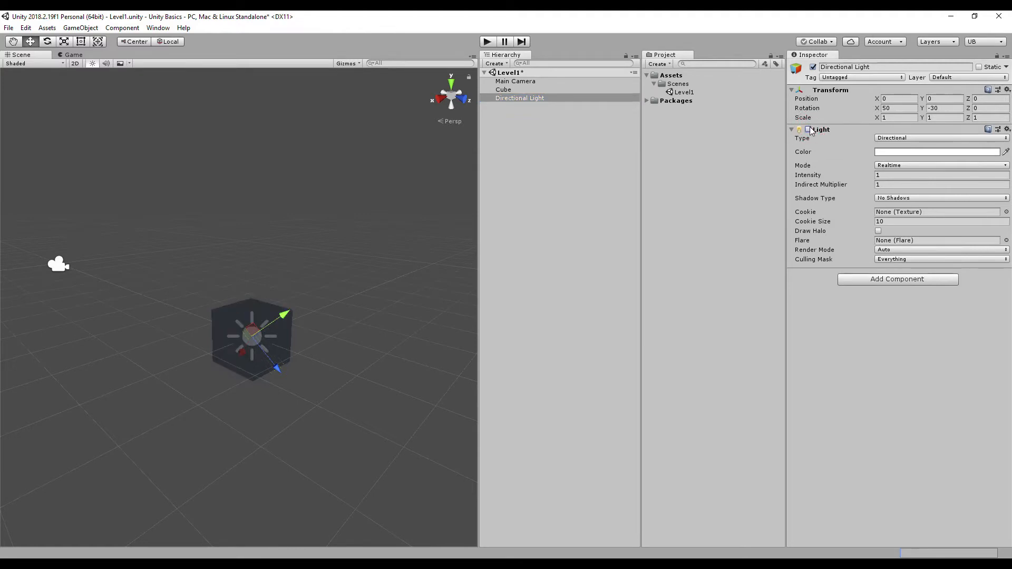
pyautogui.click(808, 129)
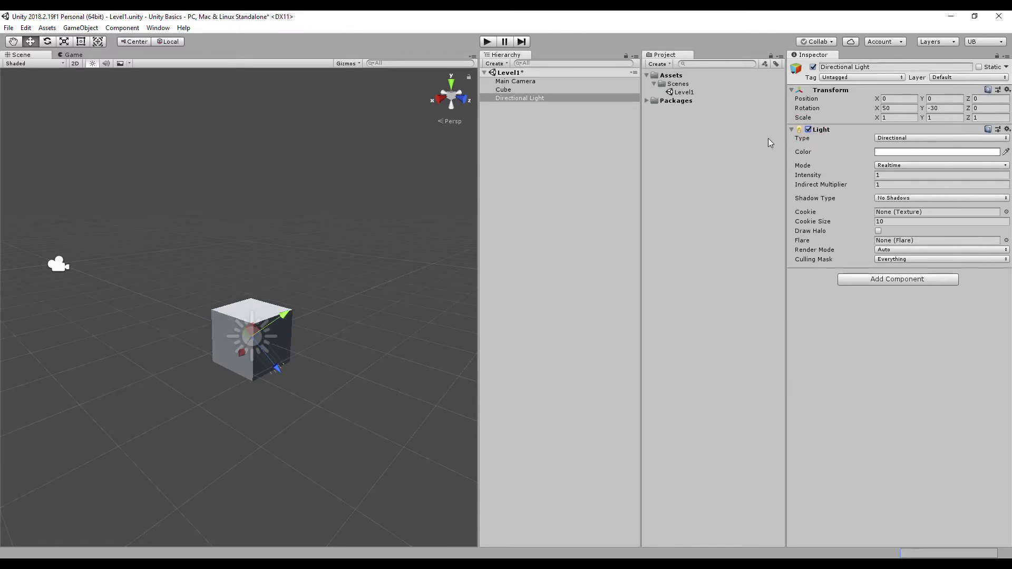
pyautogui.click(538, 84)
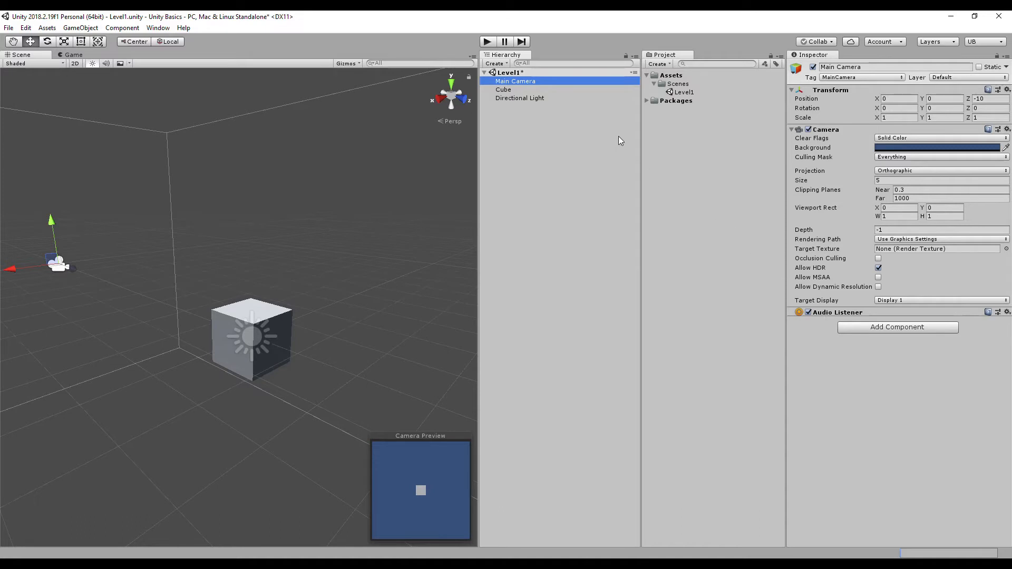
# Remove the Mesh Filter, Mesh Renderer and Box Collider components from the Cube.
pyautogui.click(530, 90)
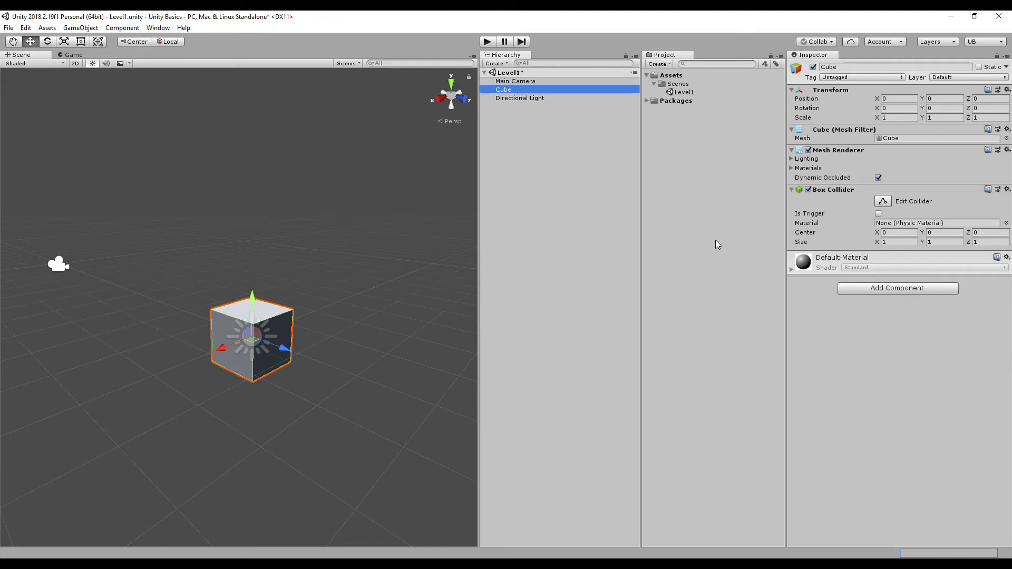
pyautogui.click(1007, 129)
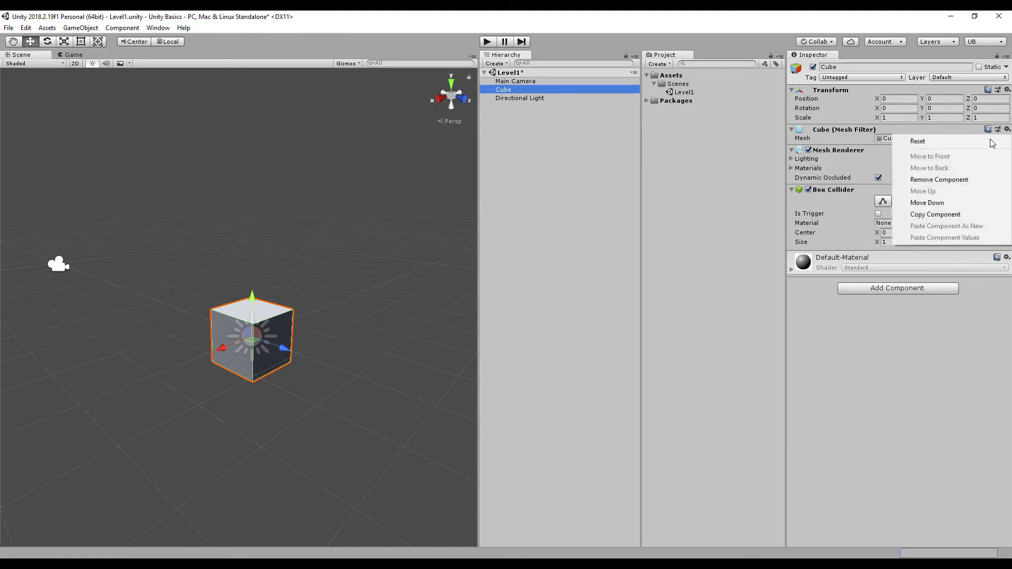
pyautogui.click(955, 180)
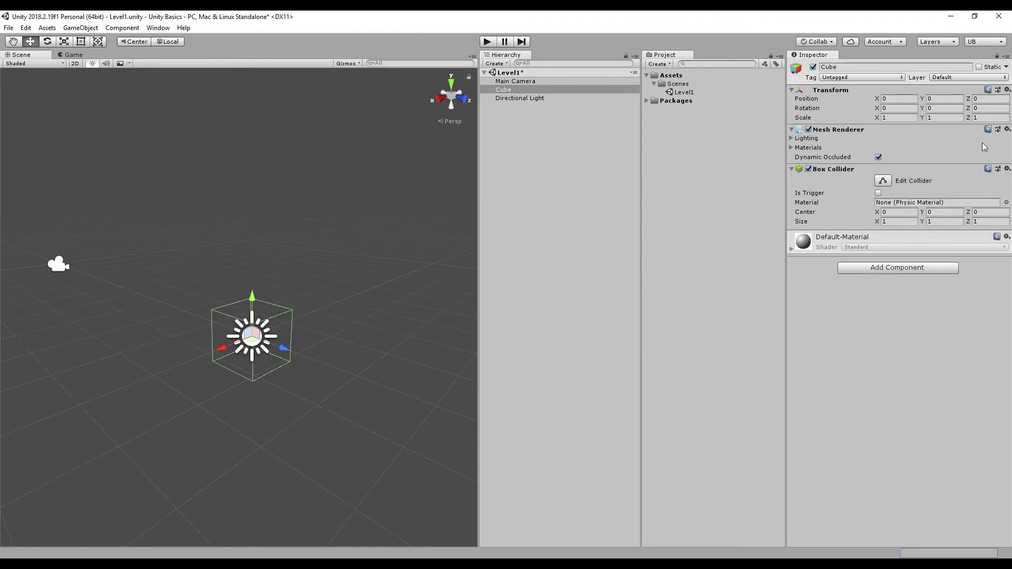
pyautogui.click(1006, 129)
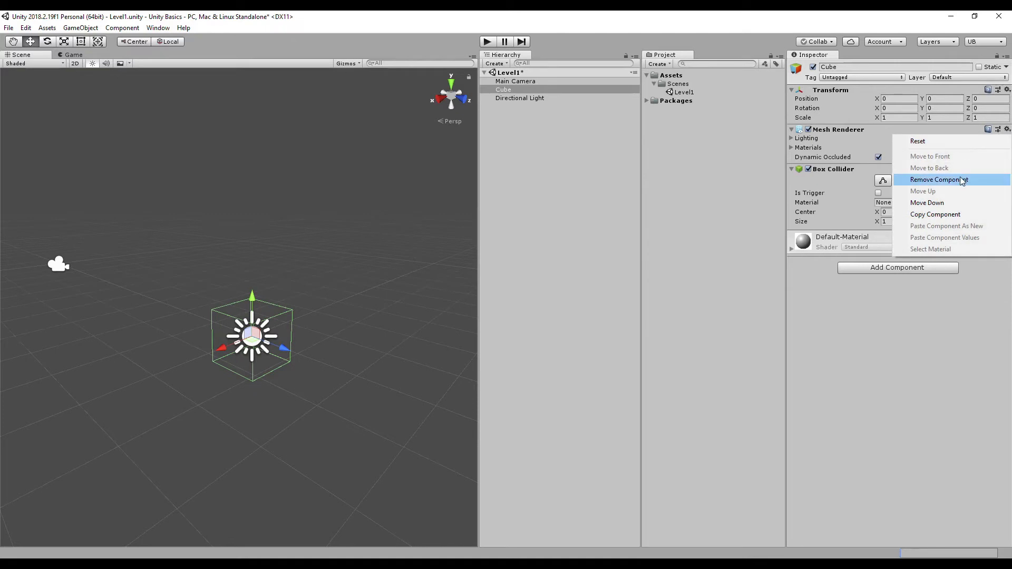
pyautogui.click(955, 180)
pyautogui.click(1006, 129)
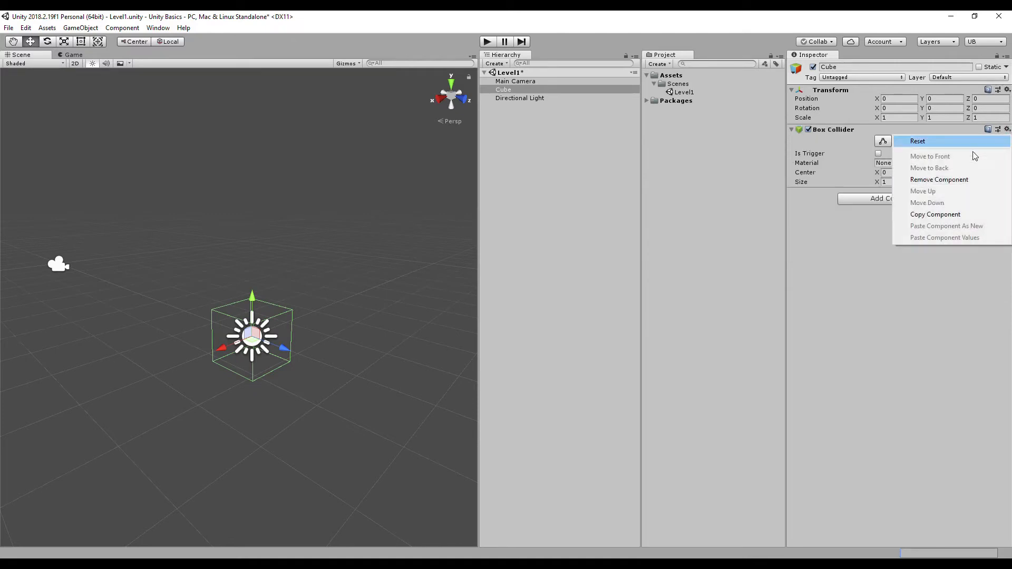
pyautogui.click(957, 180)
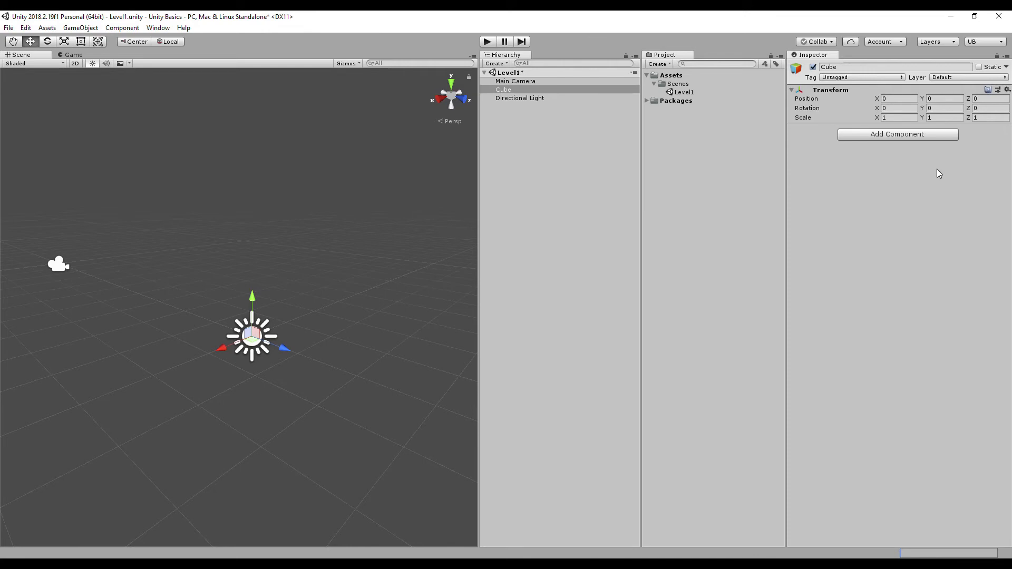
# Add a Sprite Renderer component from the Rendering category to the Cube.
pyautogui.click(914, 136)
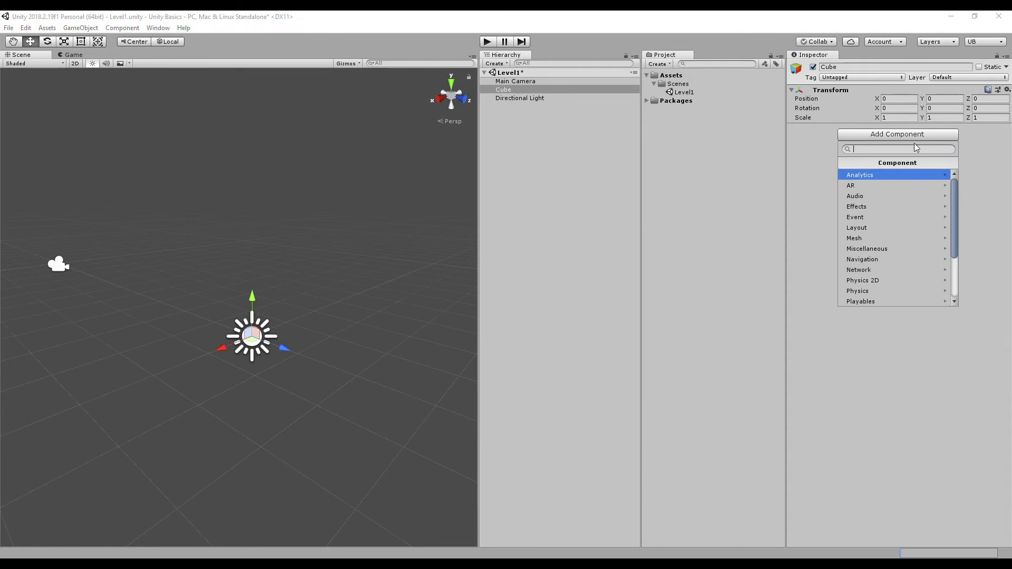
pyautogui.scroll(-2, 909, 219)
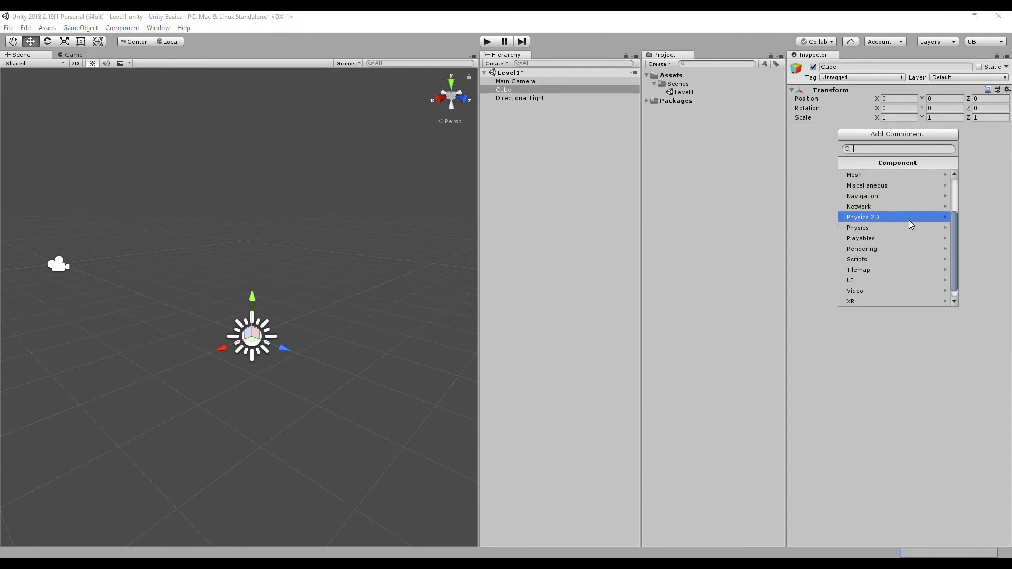
pyautogui.click(881, 249)
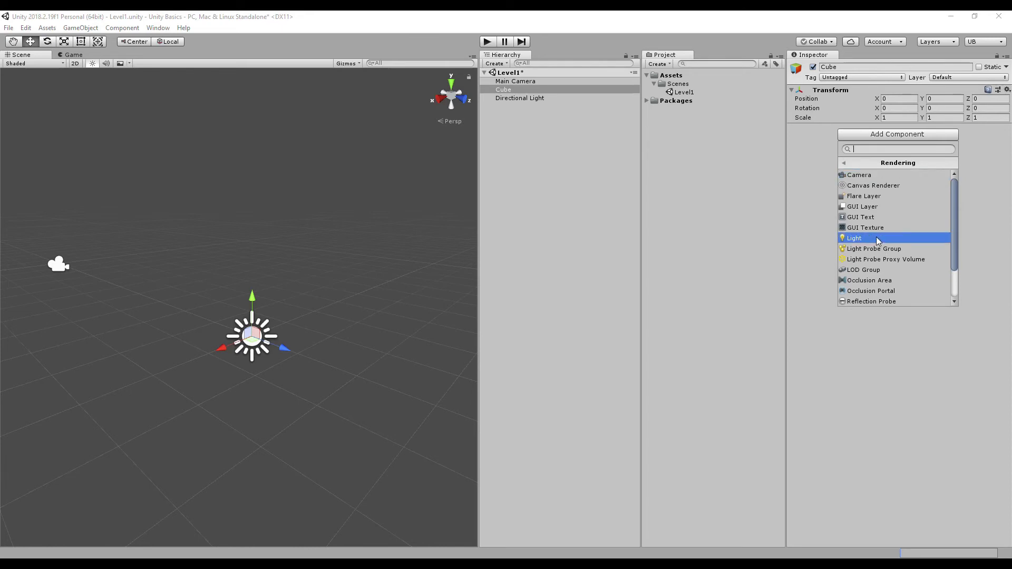
pyautogui.scroll(-1, 878, 240)
pyautogui.scroll(-1, 878, 240)
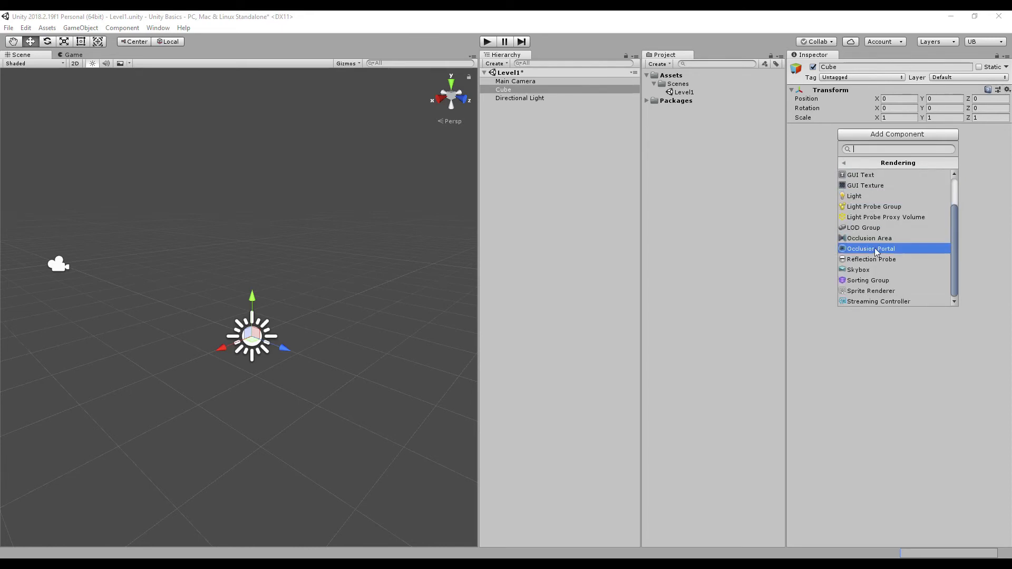
pyautogui.click(872, 291)
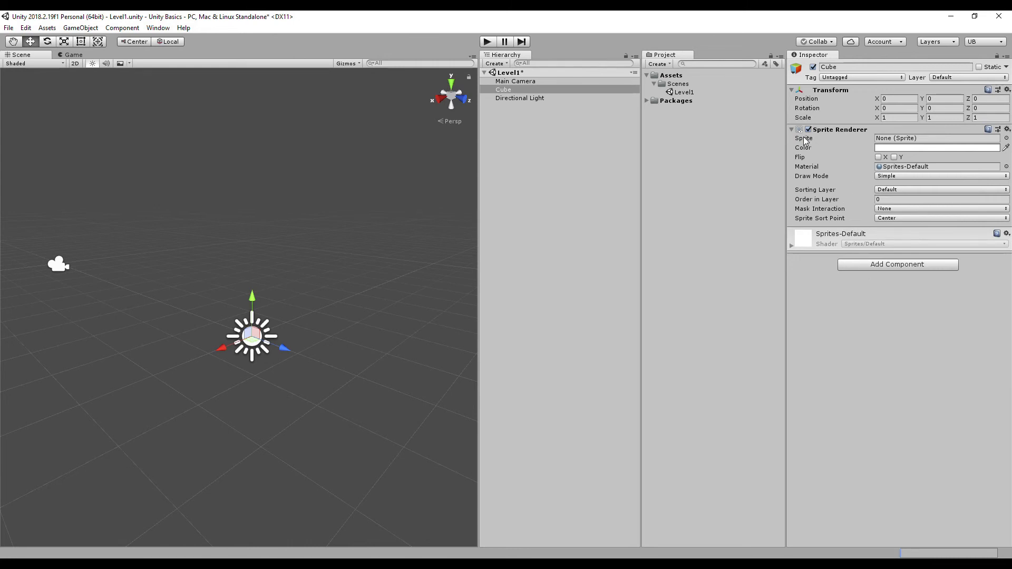
# Assign the built-in Knob sprite to the Cube's Sprite Renderer.
pyautogui.click(1006, 138)
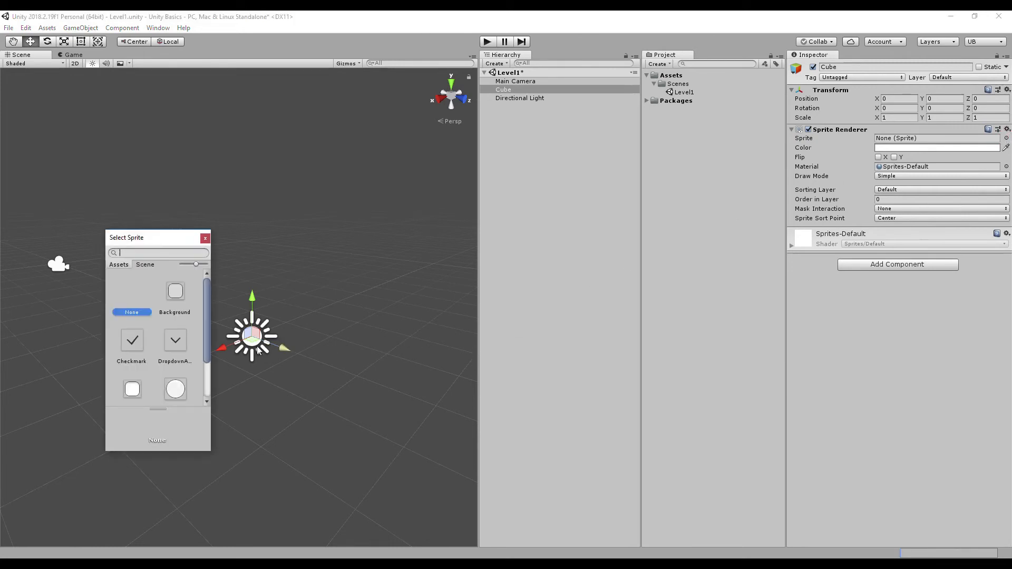
pyautogui.scroll(-2, 187, 351)
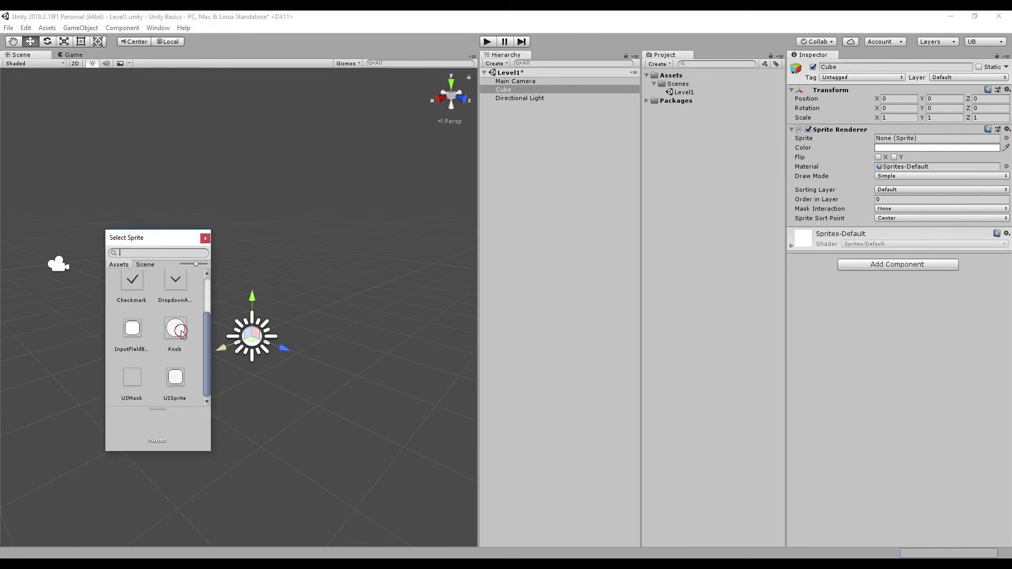
pyautogui.click(182, 332)
pyautogui.click(205, 238)
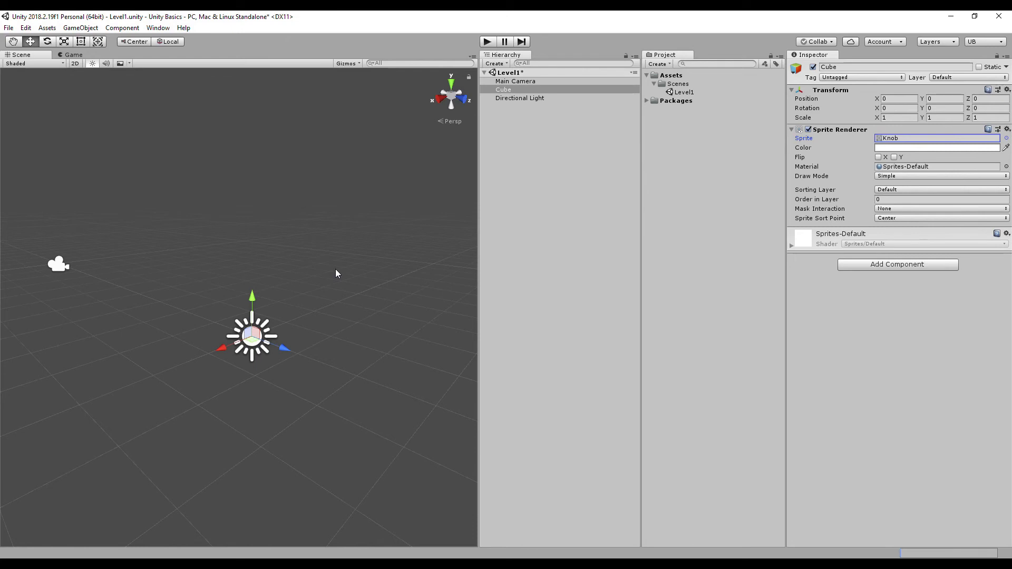
# Switch the Scene view to 2D and frame the Cube object in it.
pyautogui.click(77, 64)
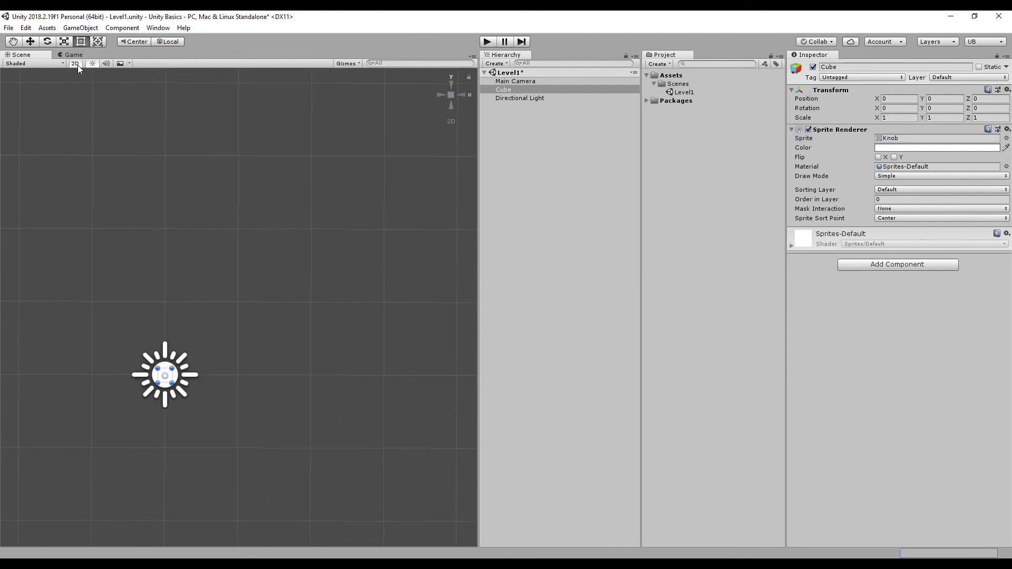
pyautogui.click(138, 316)
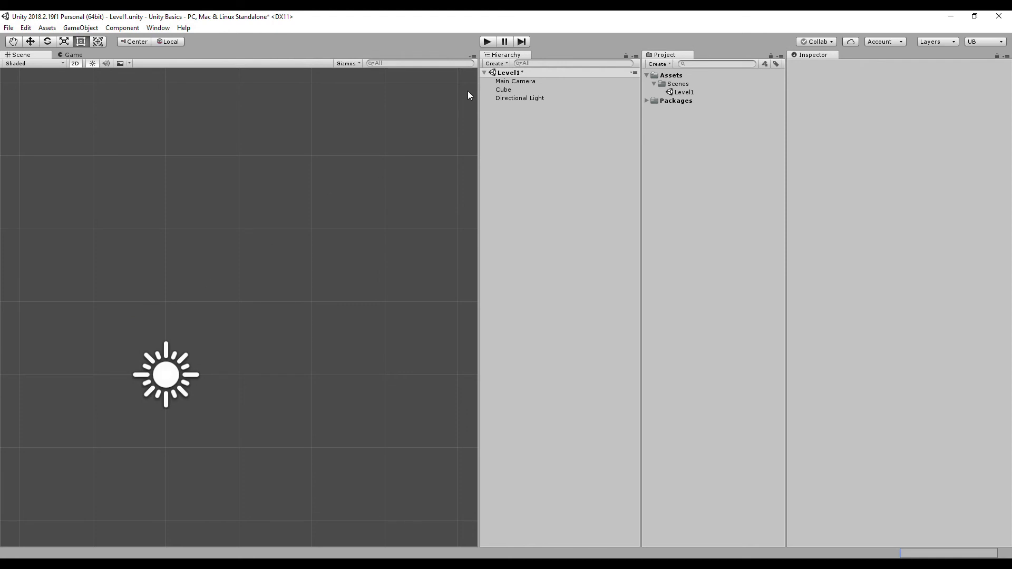
pyautogui.doubleClick(503, 89)
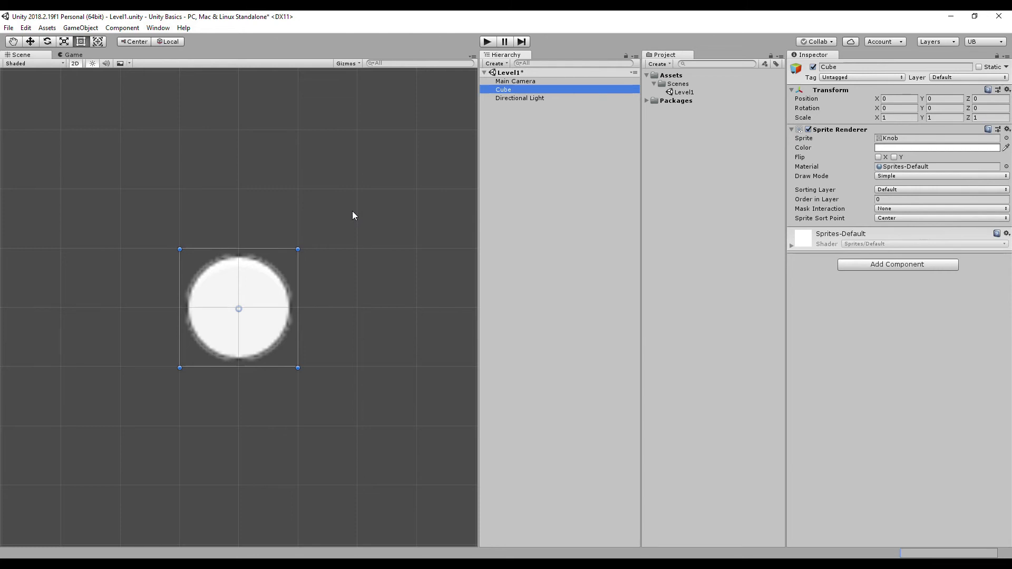
# Examine the Audio, Effects, Mesh and Miscellaneous categories of components that can be added to the Cube.
pyautogui.click(868, 266)
pyautogui.click(867, 327)
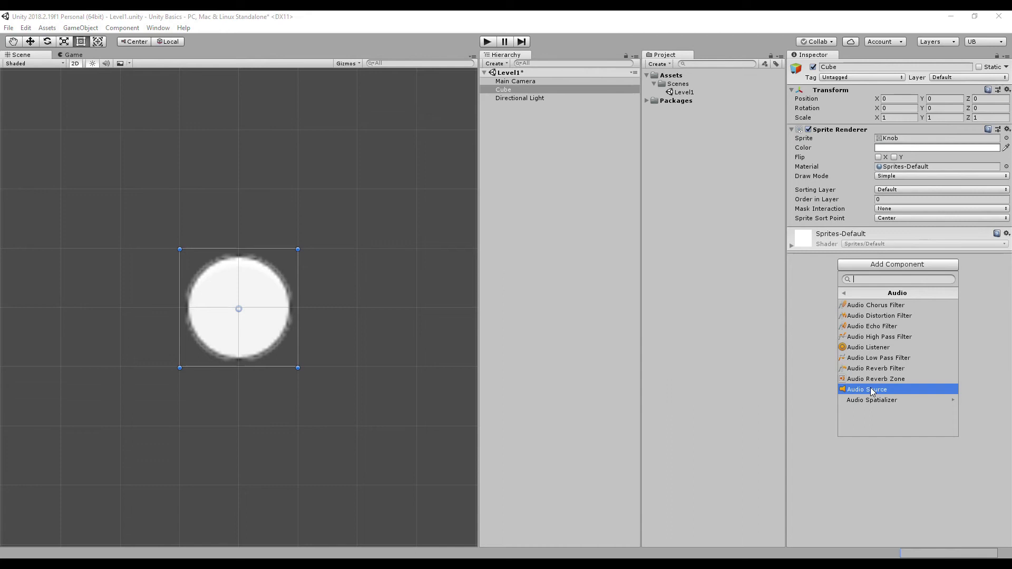
pyautogui.click(844, 294)
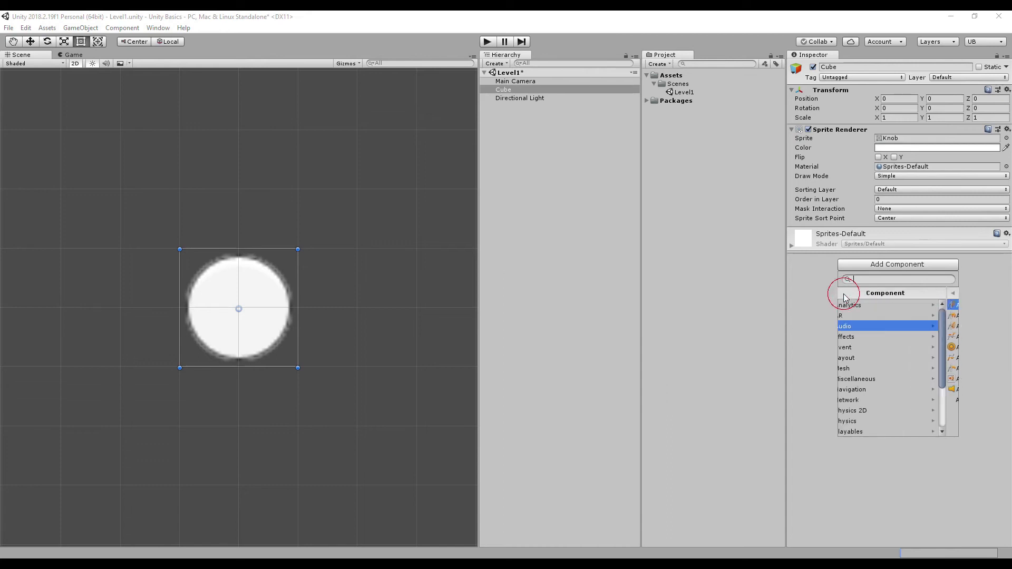
pyautogui.click(857, 336)
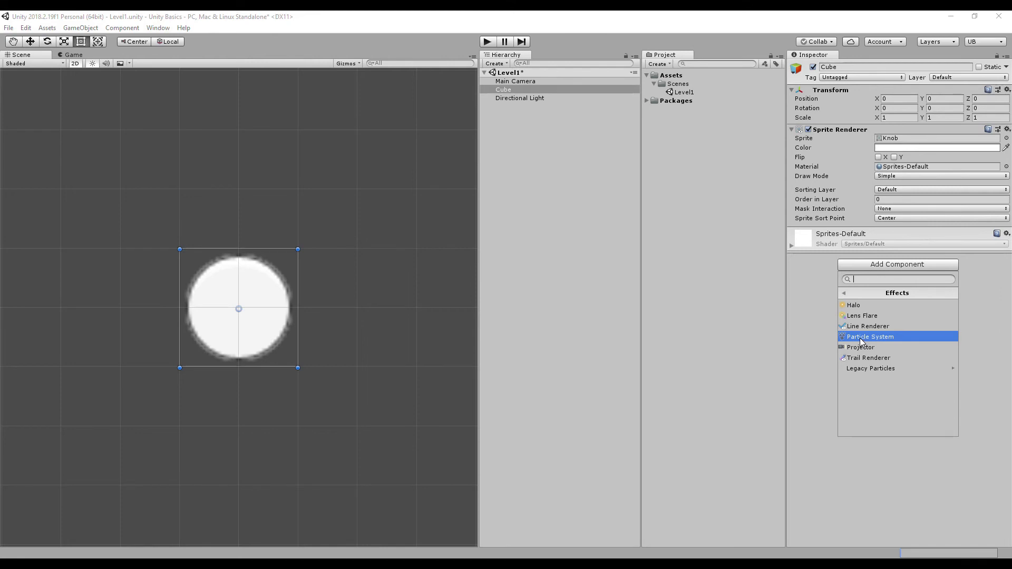
pyautogui.click(844, 293)
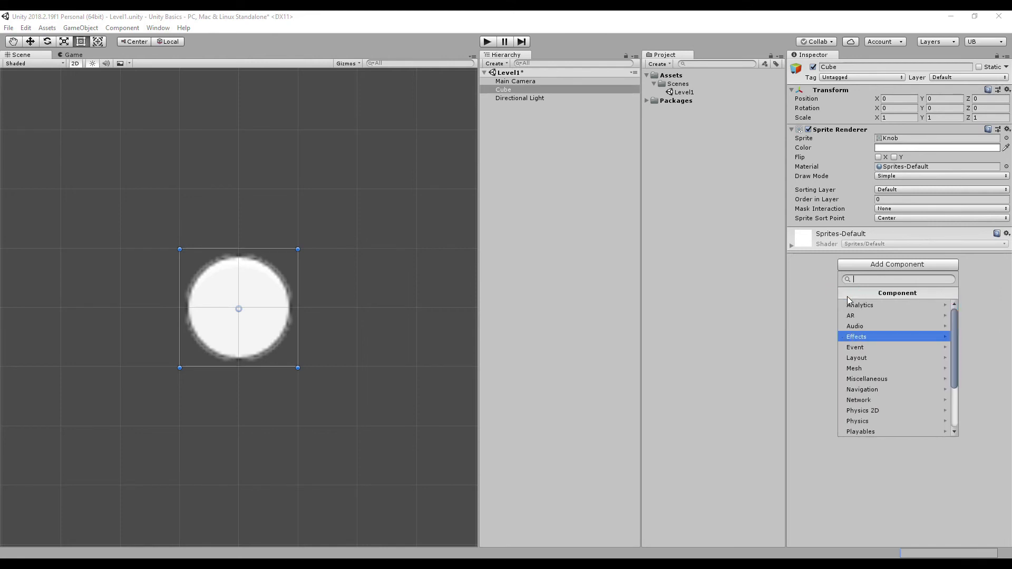
pyautogui.click(858, 367)
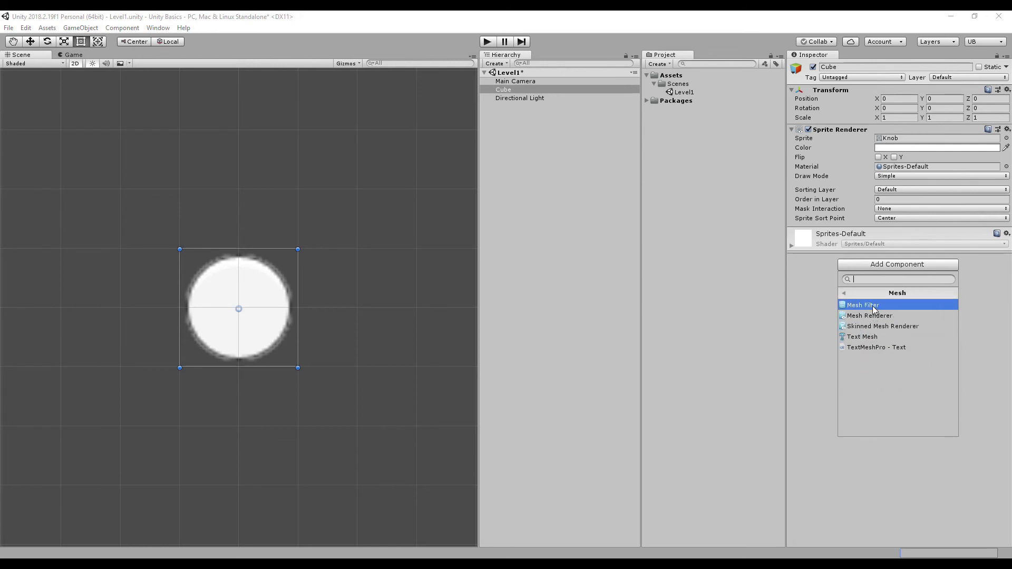
pyautogui.click(844, 293)
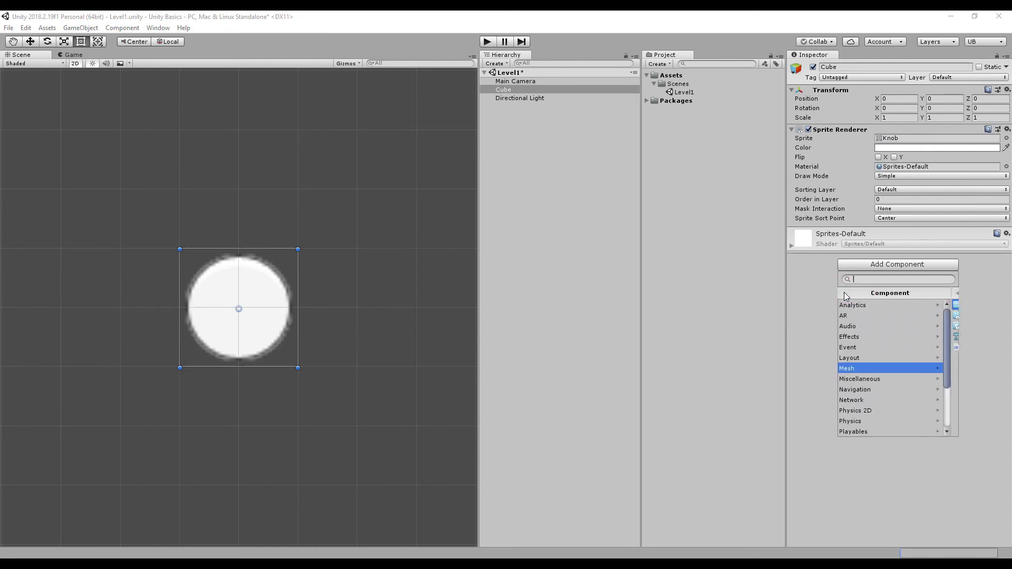
pyautogui.click(862, 379)
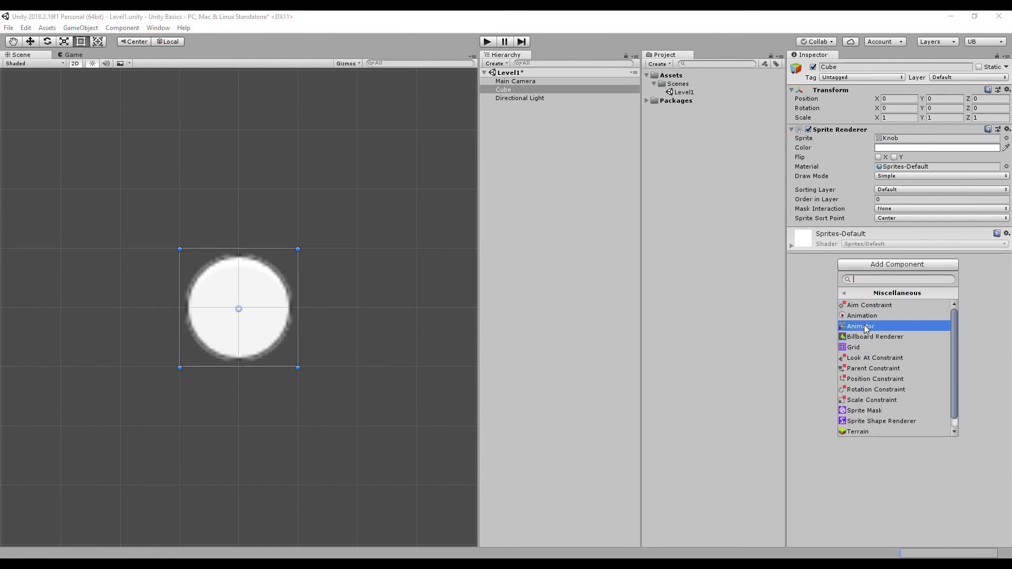
pyautogui.click(842, 294)
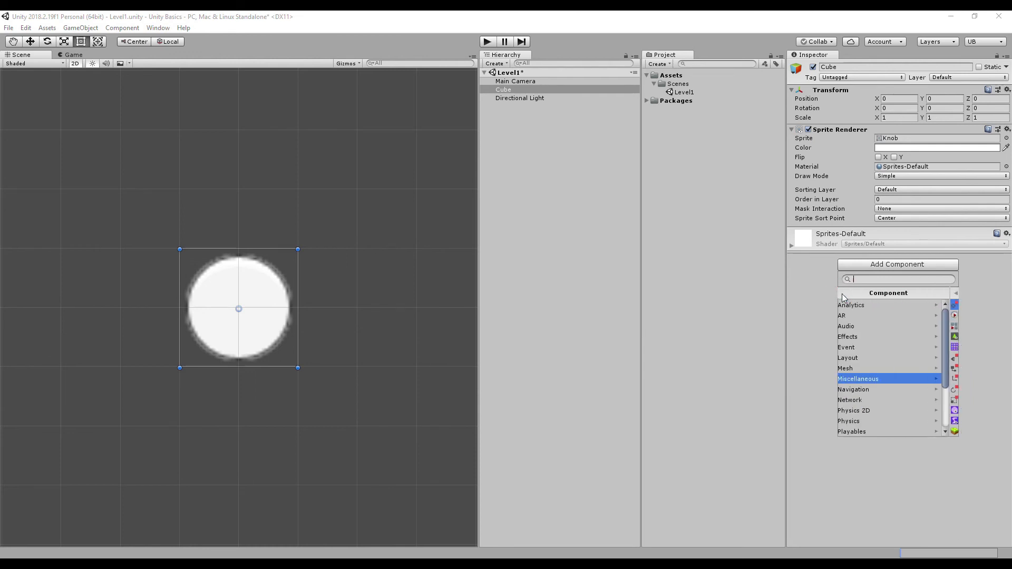
# Review the available Physics, Physics 2D and Scripts components, and close the component list without adding any to the Cube.
pyautogui.click(864, 422)
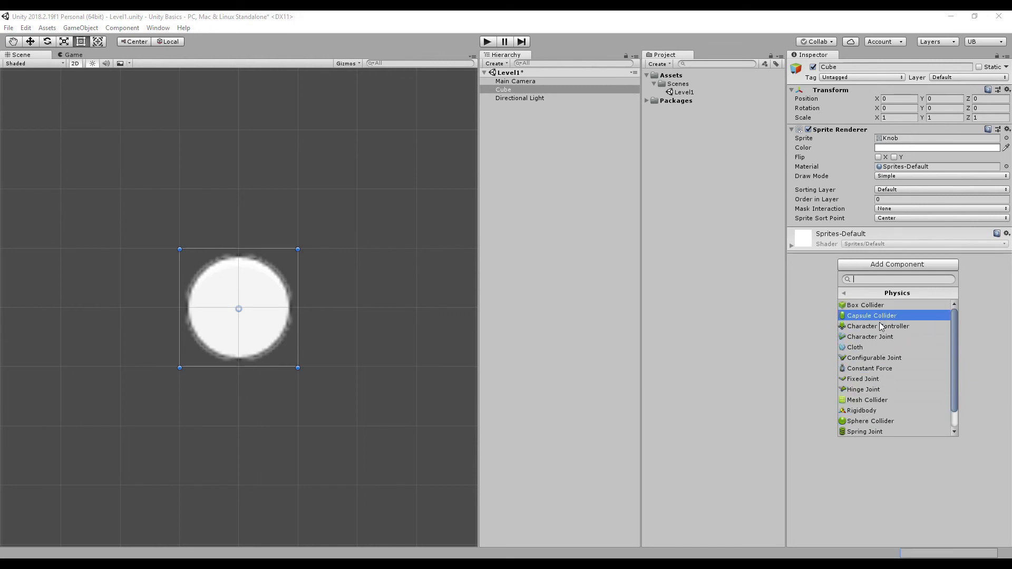
pyautogui.scroll(-2, 879, 371)
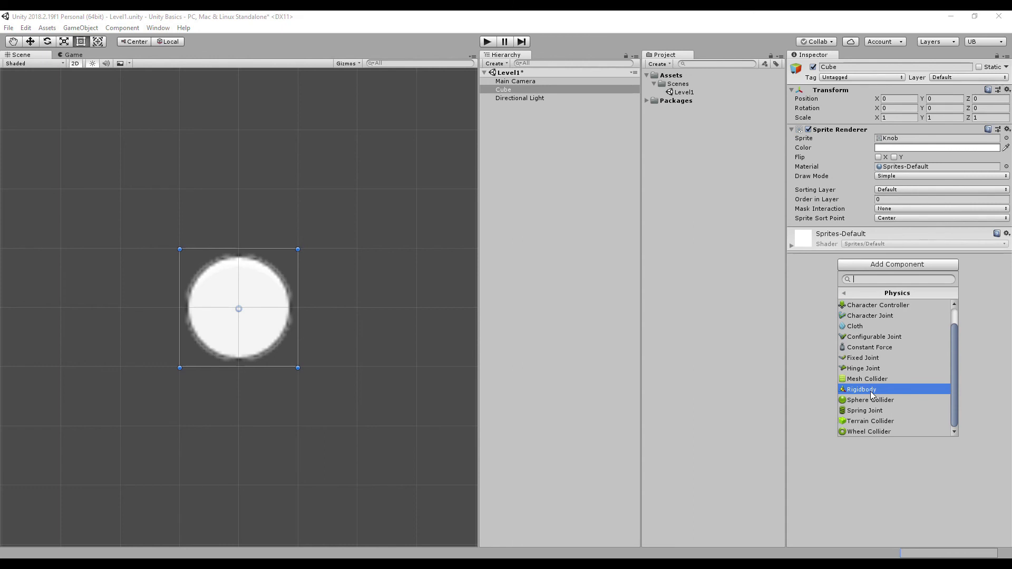
pyautogui.click(846, 294)
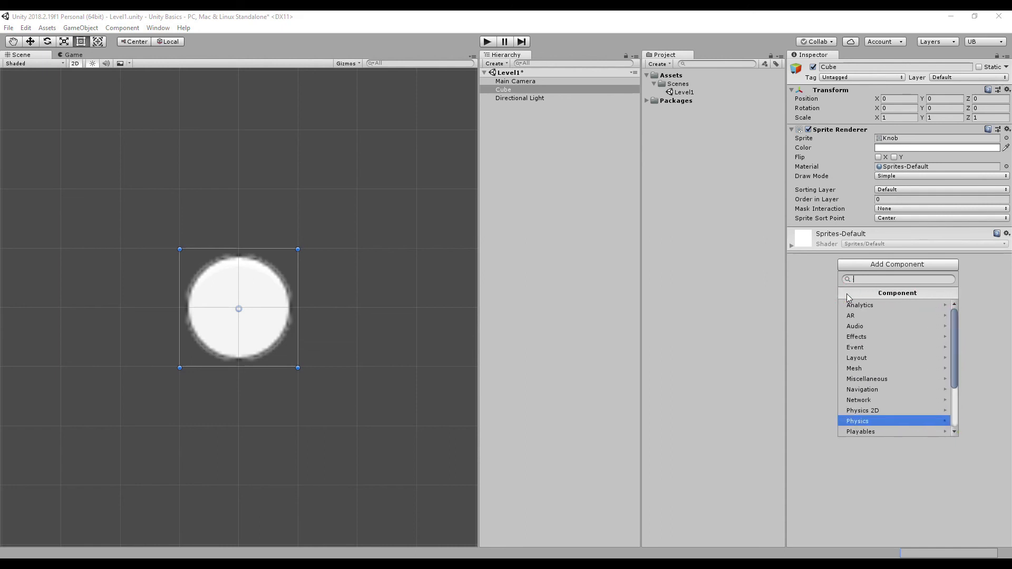
pyautogui.click(857, 411)
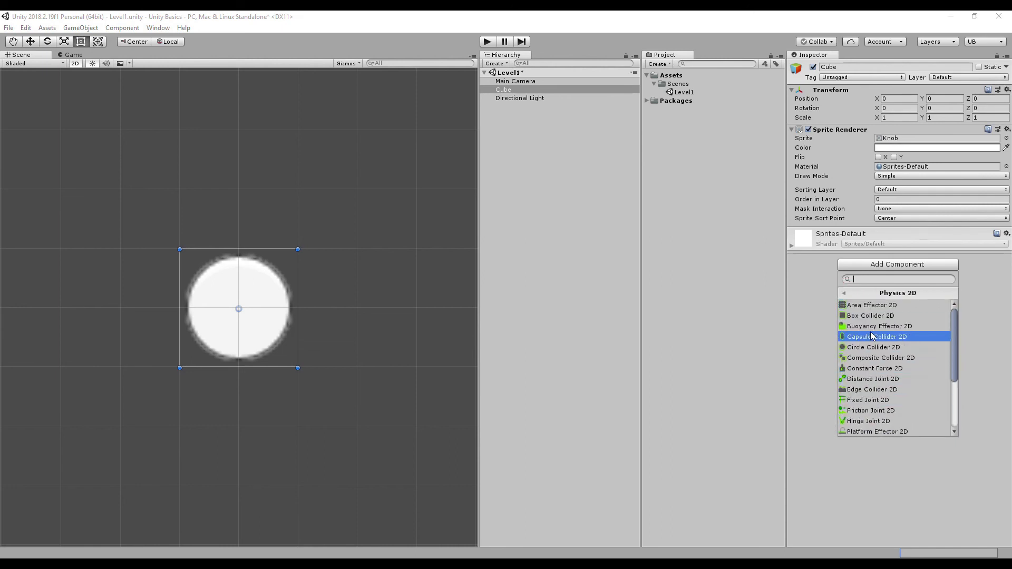
pyautogui.scroll(-3, 871, 390)
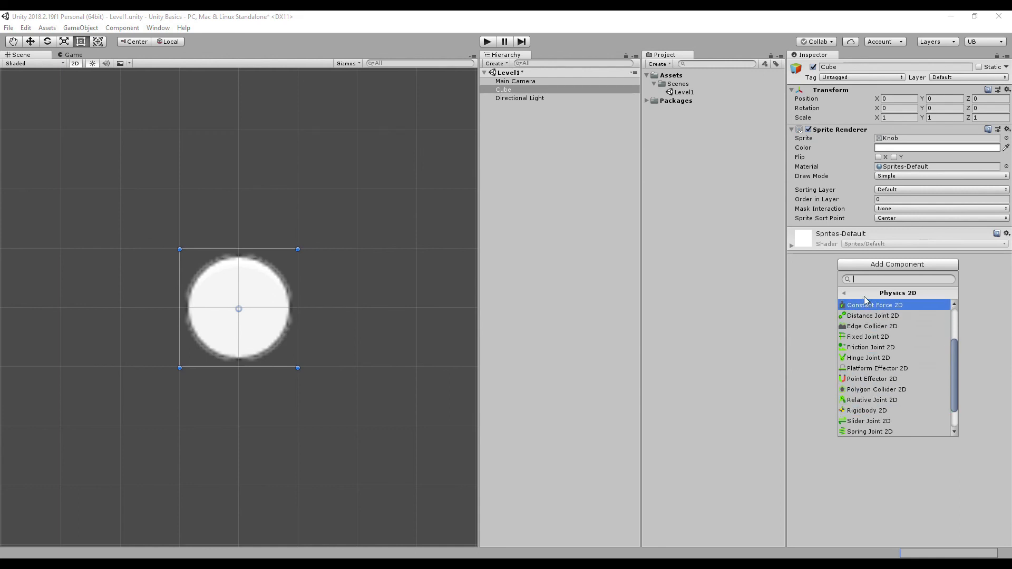
pyautogui.click(845, 293)
pyautogui.scroll(-3, 880, 378)
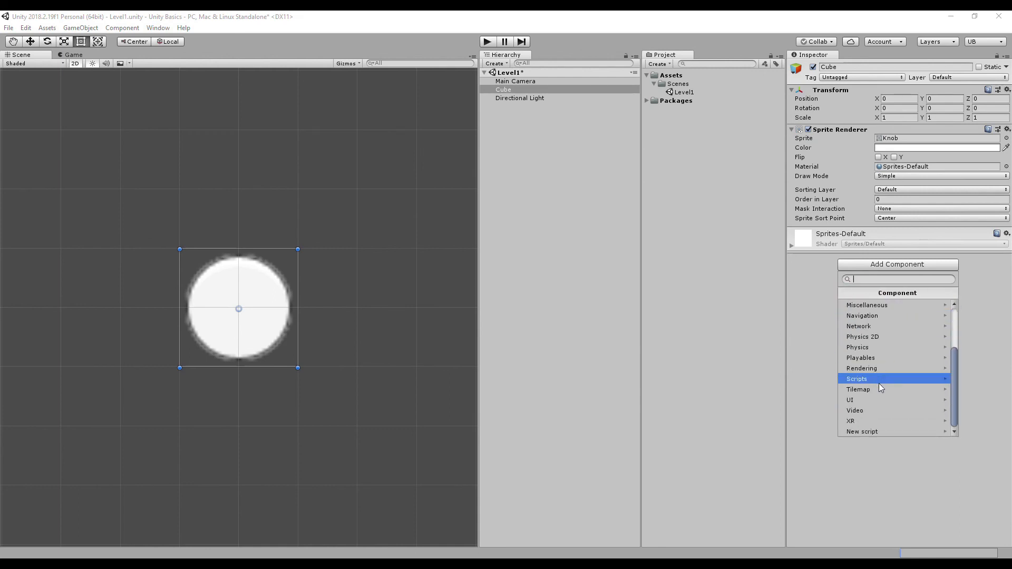
pyautogui.click(878, 381)
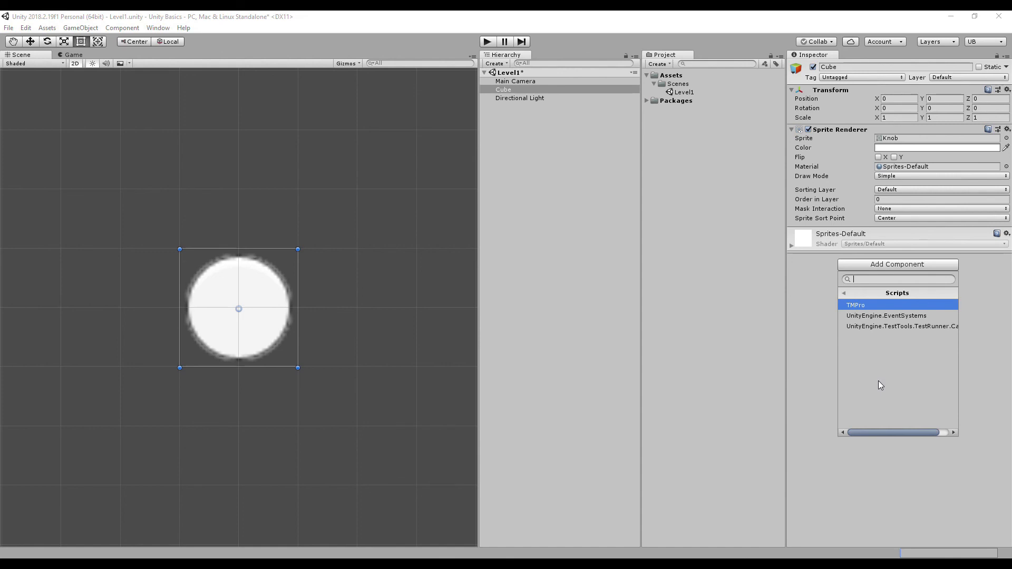
pyautogui.click(841, 293)
pyautogui.click(826, 316)
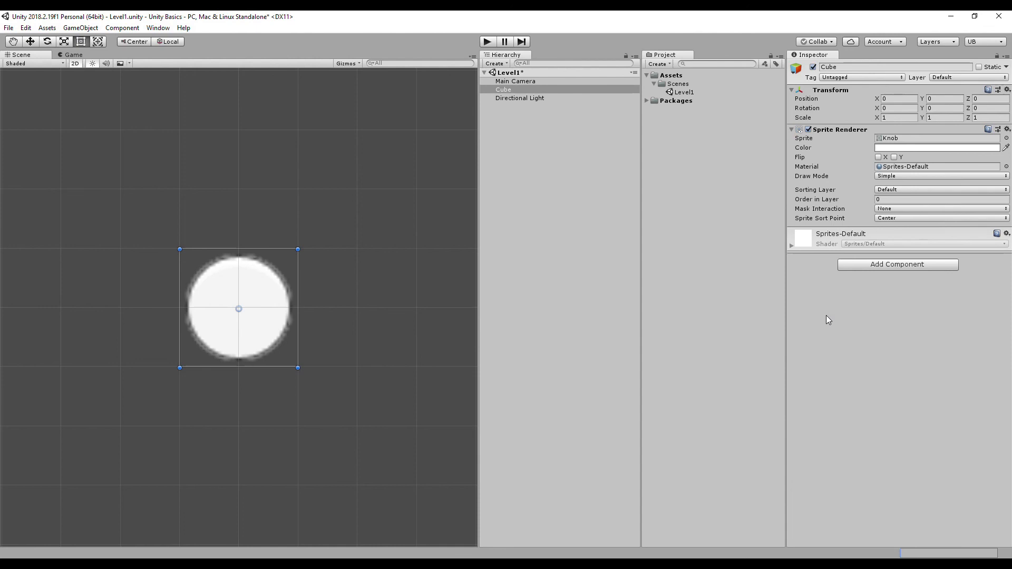
# Save the Level1 scene.
pyautogui.hotkey('ctrl', 's')
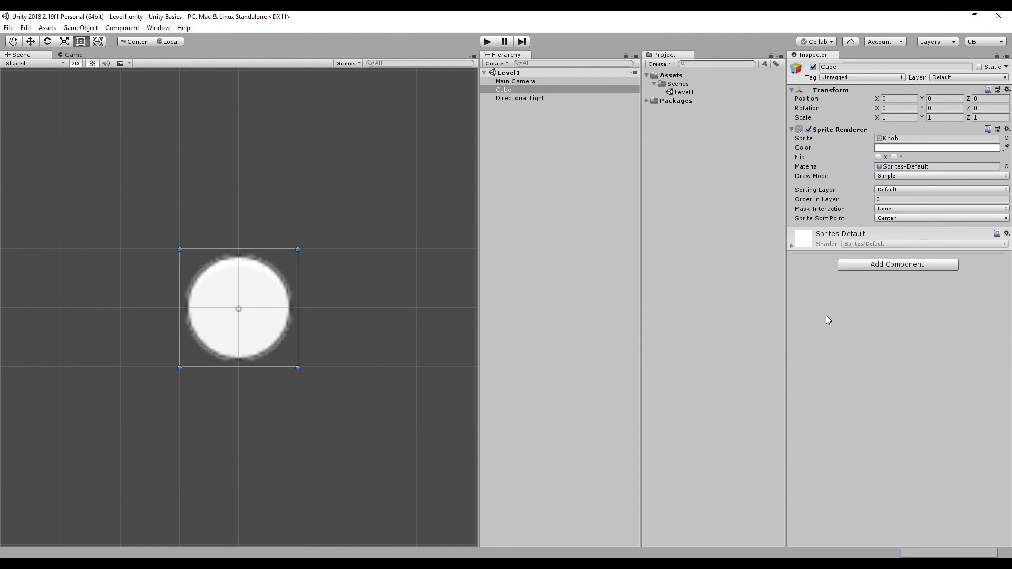